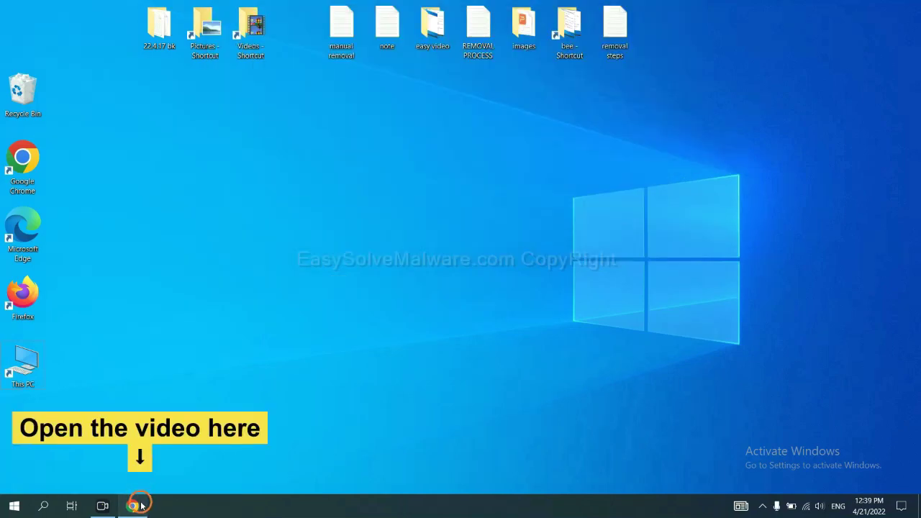
From the YouTube video, follow the description's easysolvemalware.com link and scroll down the removal guide
left_click(136, 501)
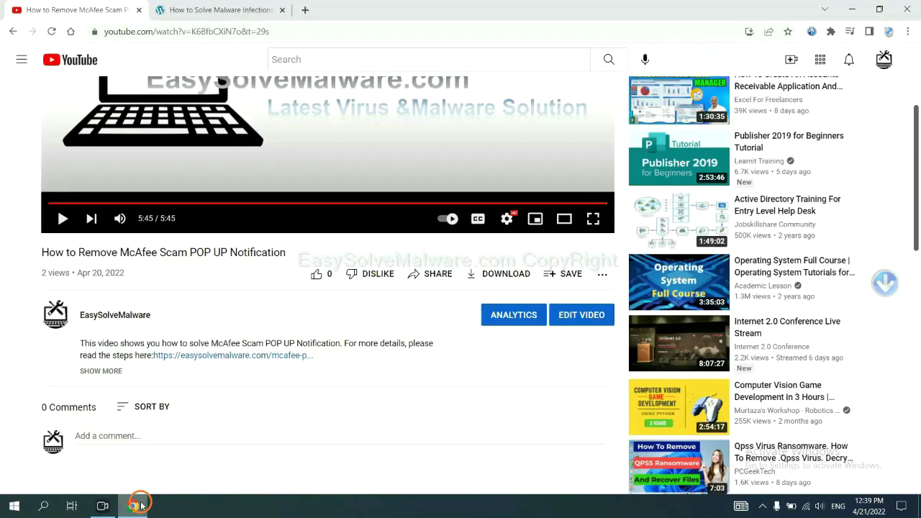
left_click(253, 355)
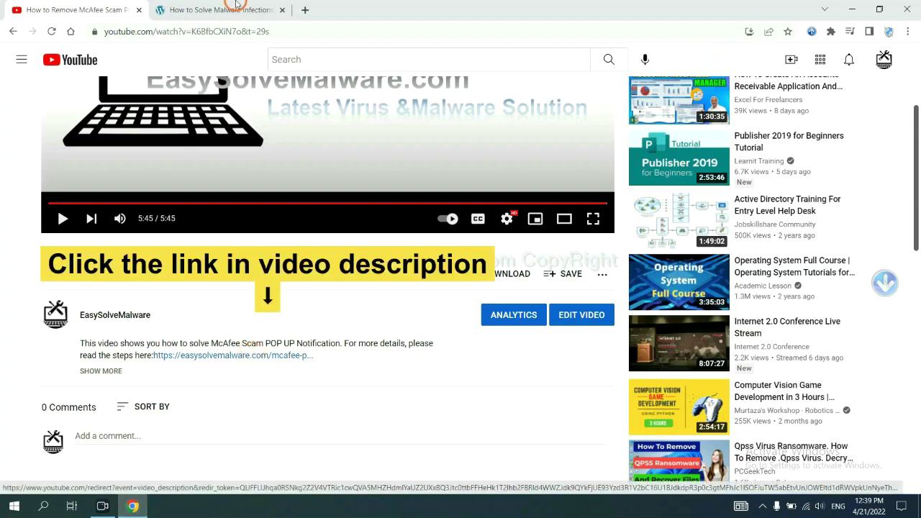
scroll(702, 152, "down", 3)
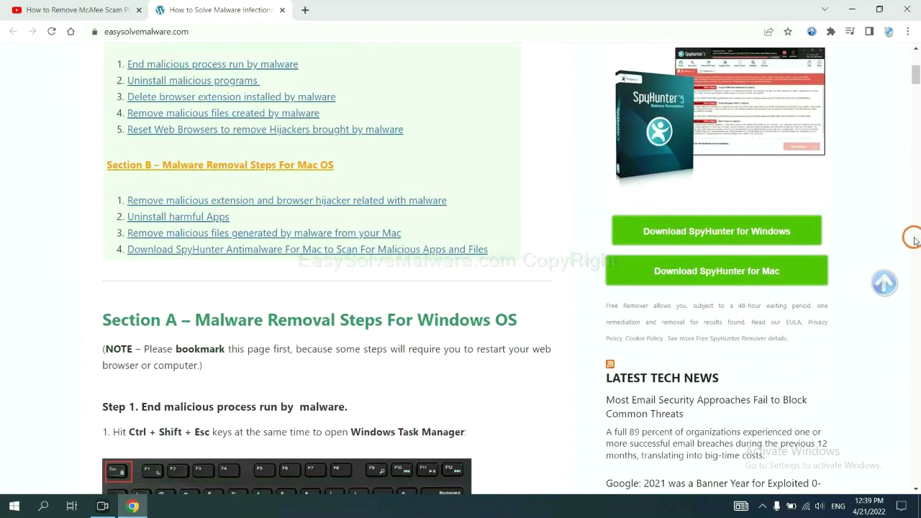
Download SpyHunter-Installer.exe for Windows and run it from the download bar
left_click(781, 229)
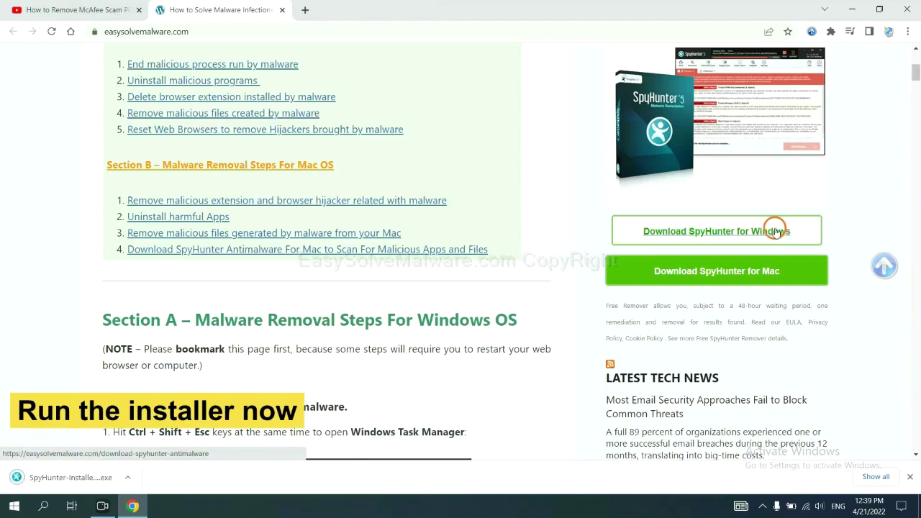
left_click(58, 478)
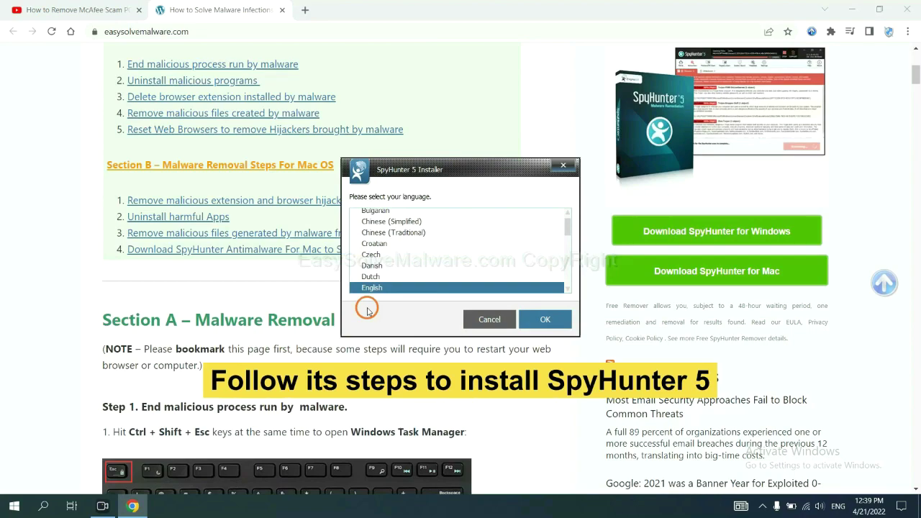
Install SpyHunter 5 in English with the EULA accepted, then finish setup
left_click(532, 319)
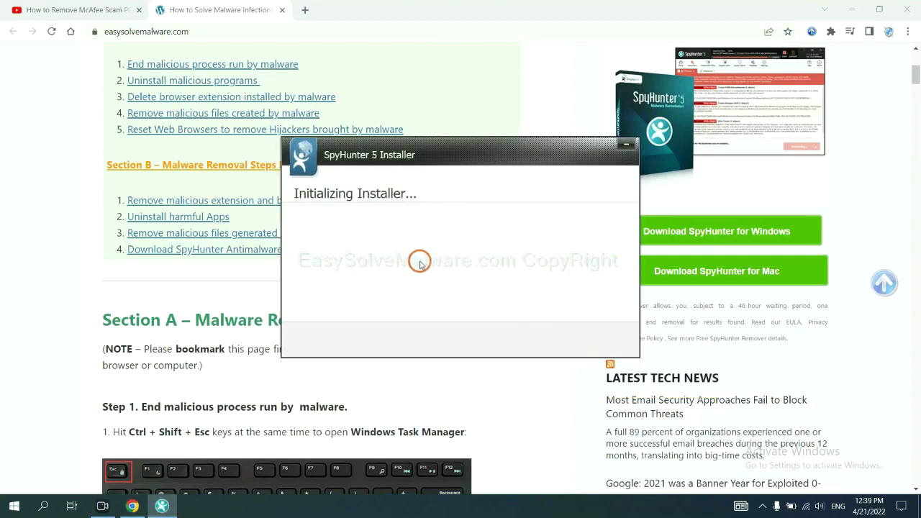
left_click(392, 262)
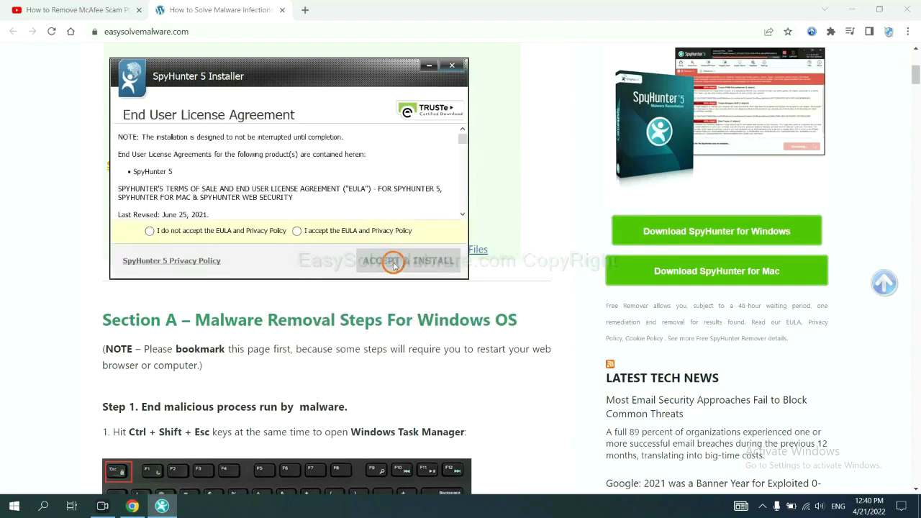
left_click(296, 230)
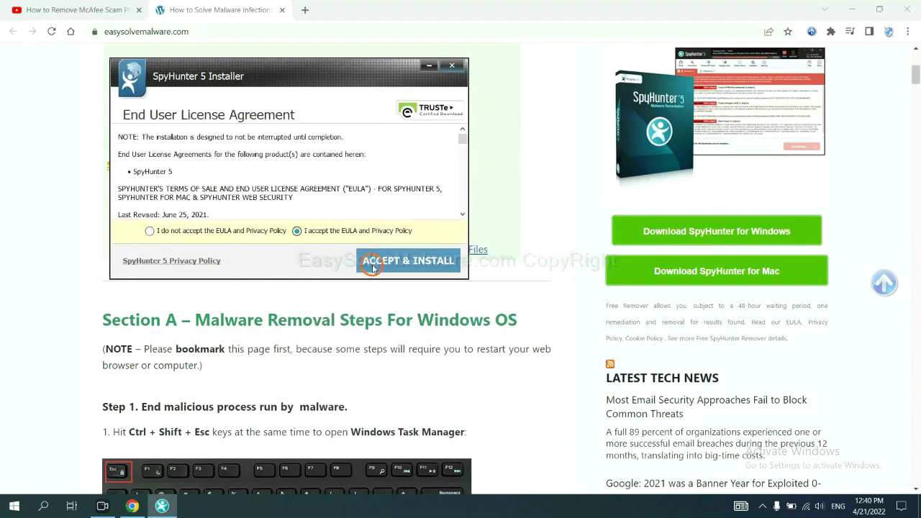
left_click(373, 265)
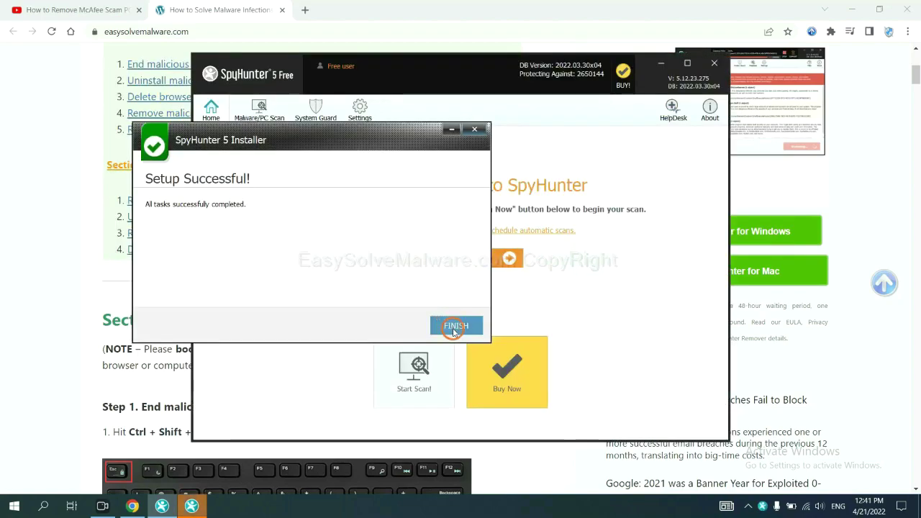
left_click(456, 325)
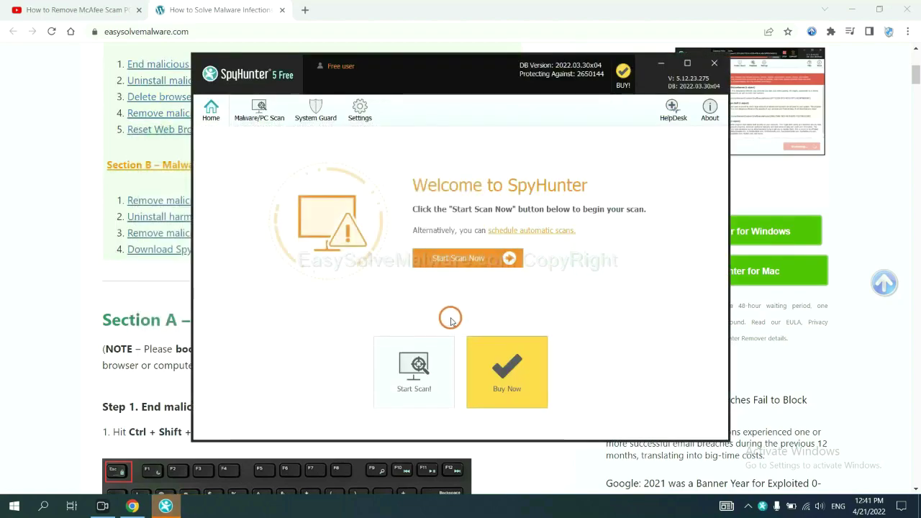
Run a SpyHunter 5 malware scan, move past the Unknown Objects list, then return to Chrome
left_click(454, 261)
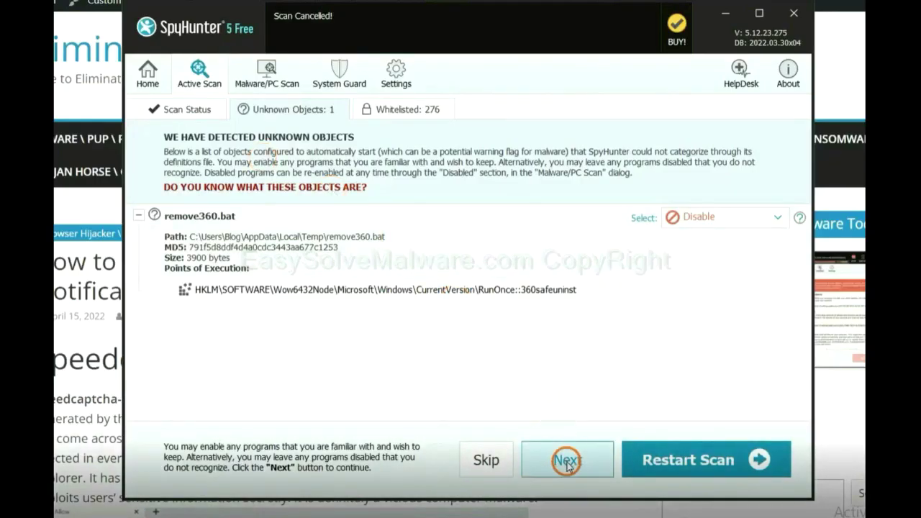
left_click(567, 461)
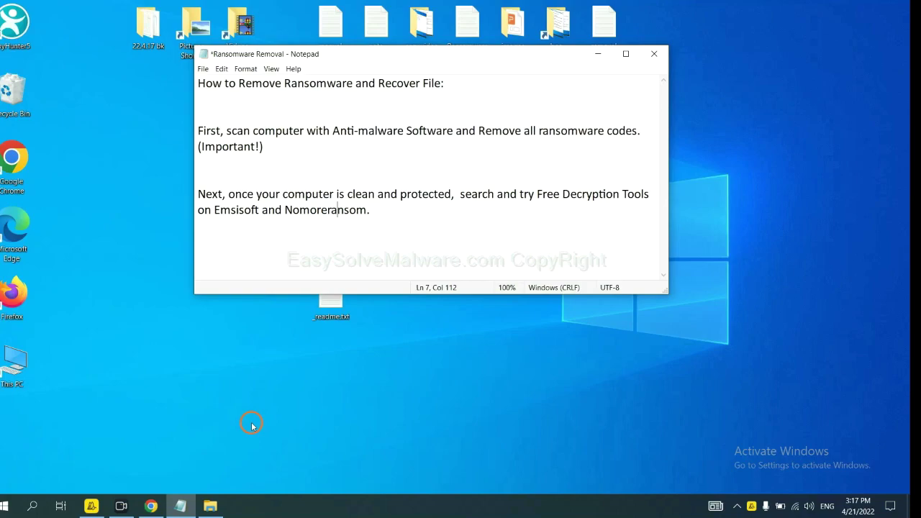
left_click(149, 506)
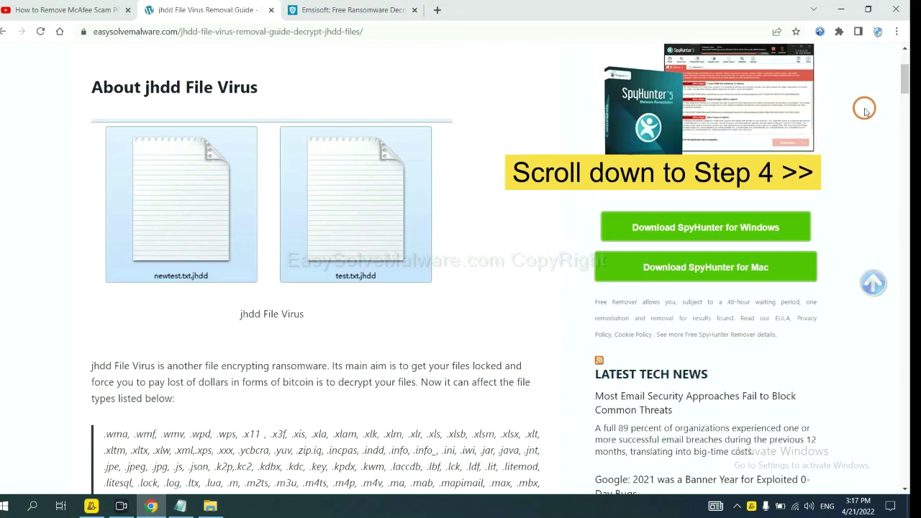
Go to Step 4 of the jhdd guide and open the emsisoft.com ransomware decryption tools link
left_click_drag(900, 78, 884, 410)
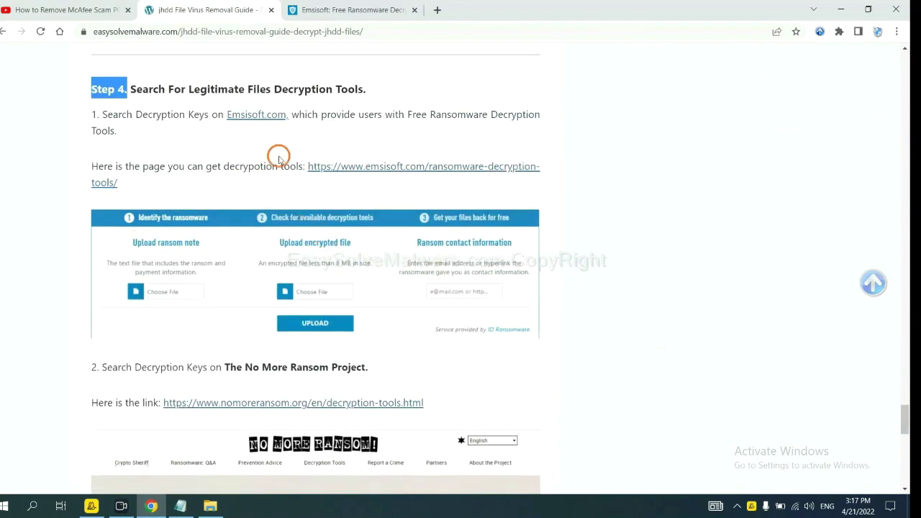
left_click(267, 64)
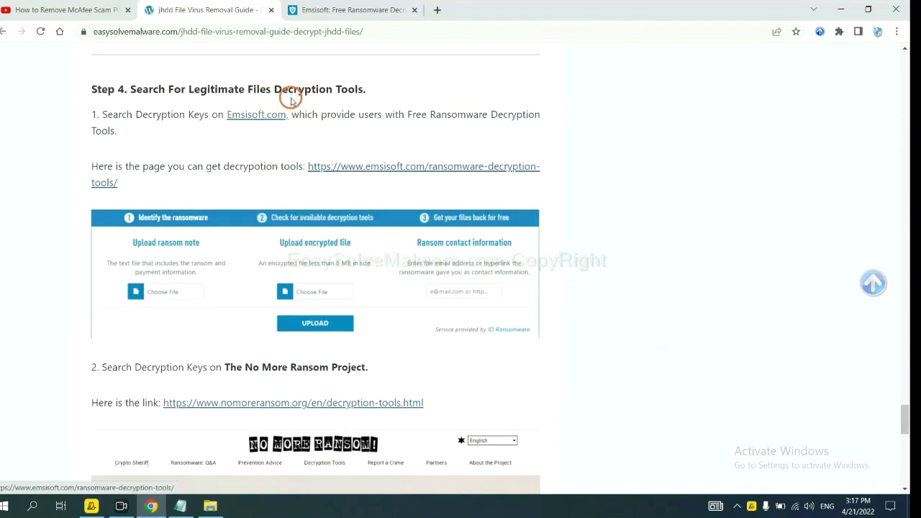
scroll(305, 193, "down", 3)
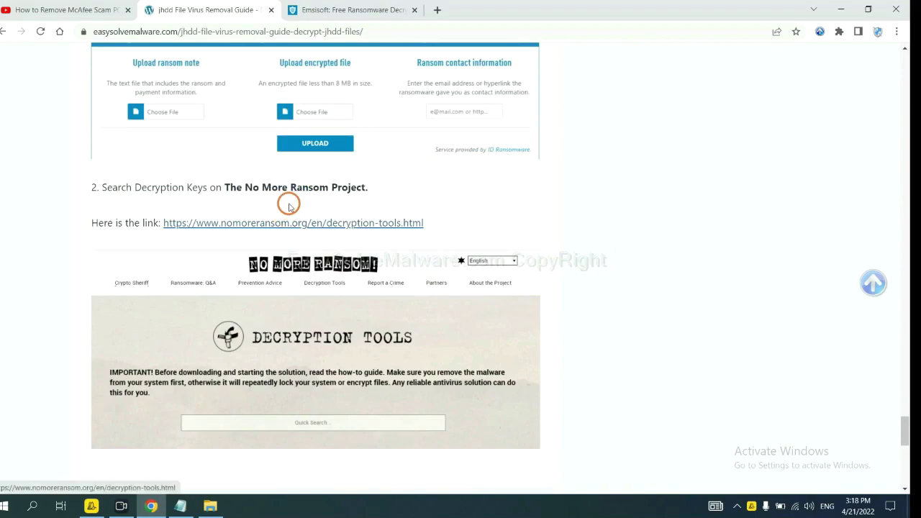
scroll(398, 223, "up", 2)
scroll(398, 223, "up", 2)
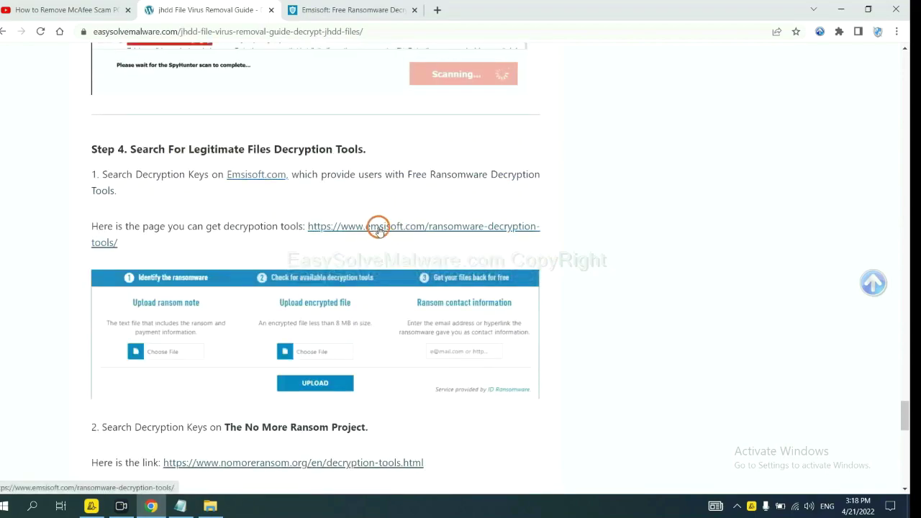
left_click(378, 229)
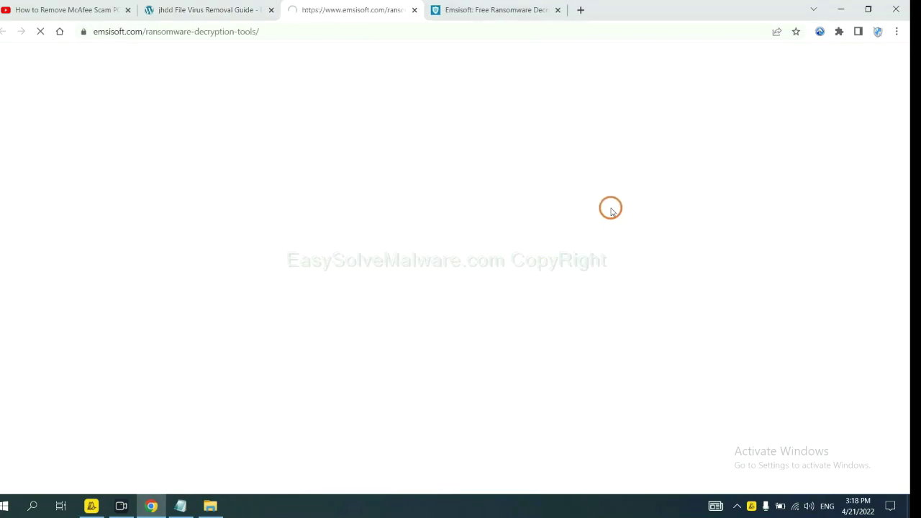
Scroll the Emsisoft page down to the Identify the ransomware upload form
scroll(597, 199, "down", 3)
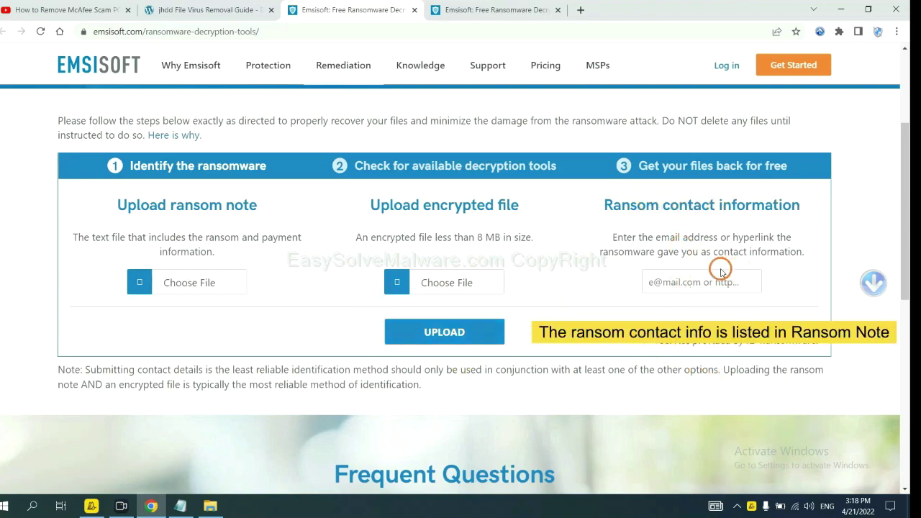
Copy the contact e-mail from the desktop's _readme.txt note into Emsisoft's Ransom contact information box
left_click(917, 503)
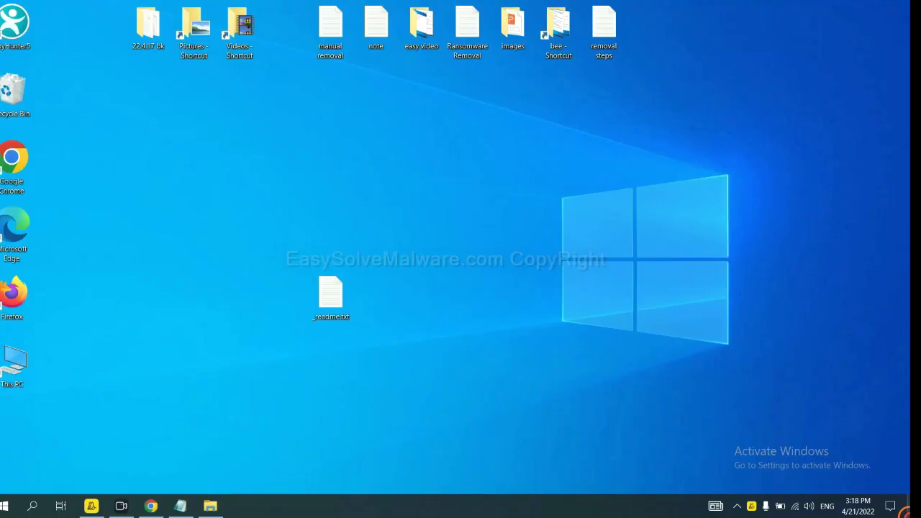
double_click(333, 294)
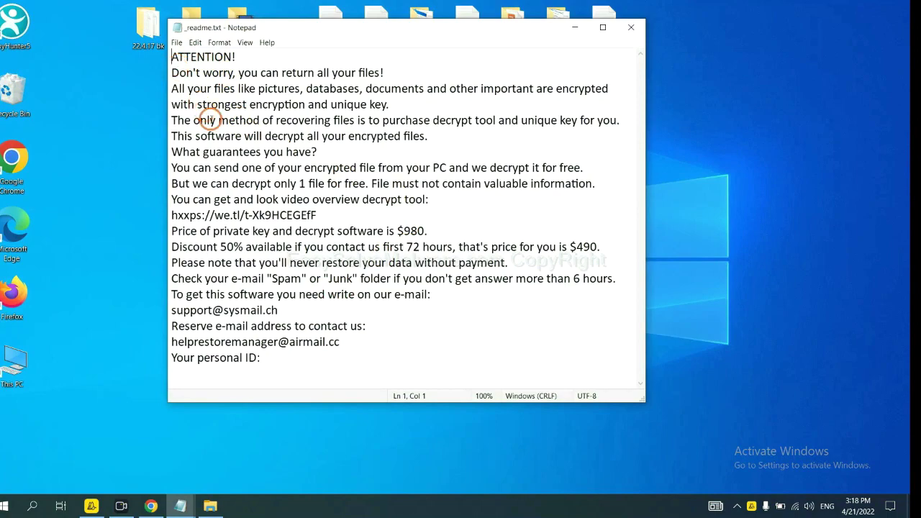
left_click_drag(298, 310, 151, 304)
key("ctrl+c")
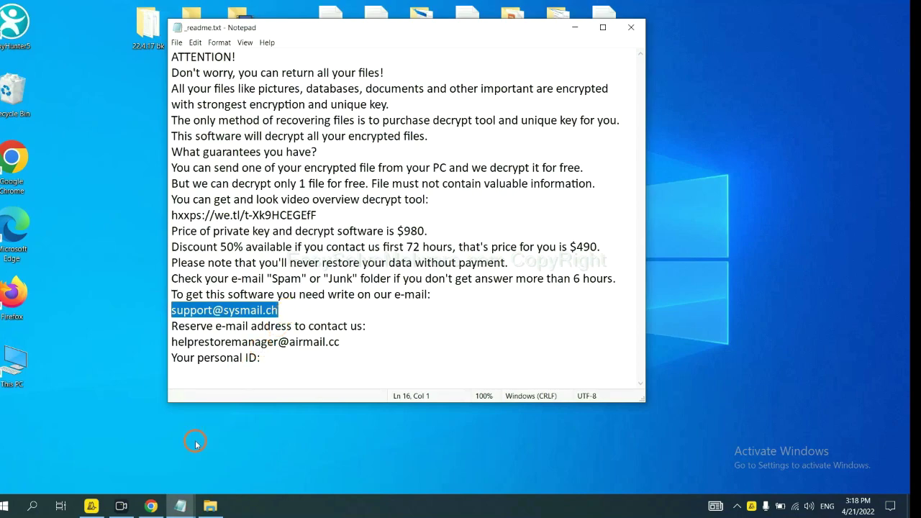
left_click(150, 505)
left_click(698, 283)
key("ctrl+v")
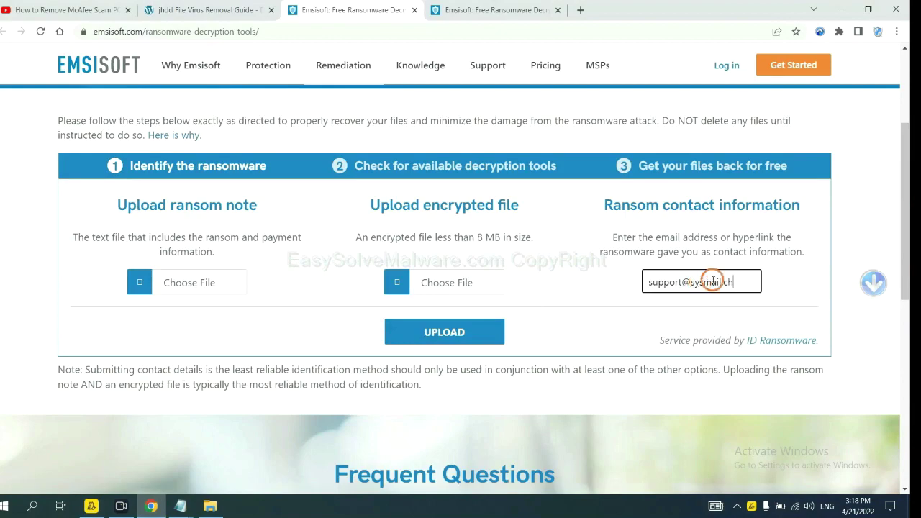
Upload the contact details to identify STOP (Djvu), then open its more-information link
left_click(481, 330)
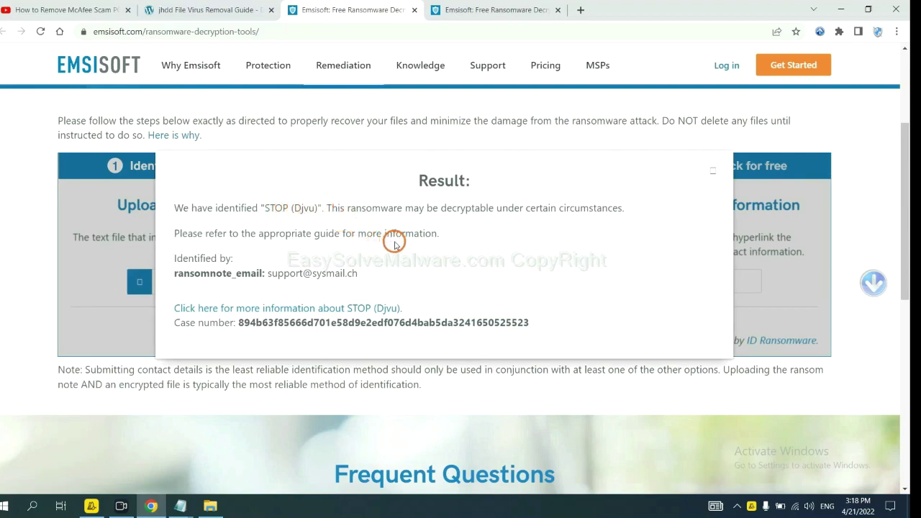
left_click(296, 315)
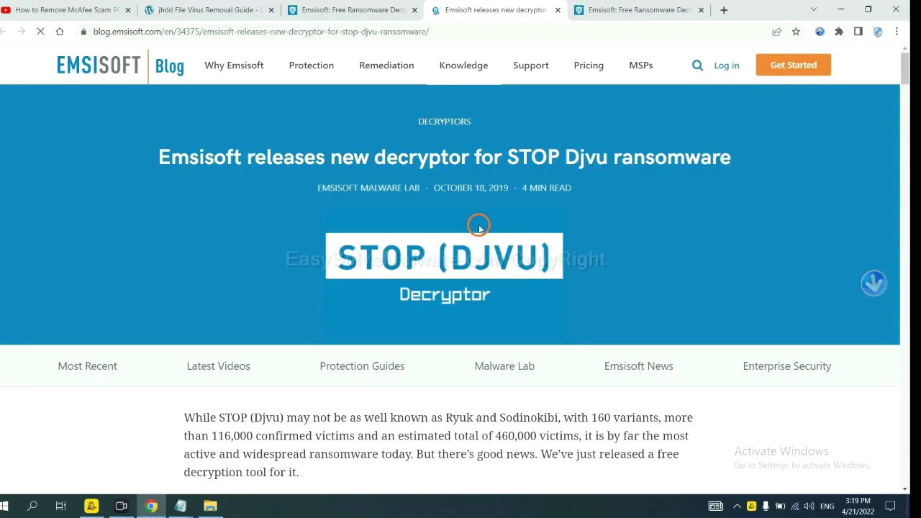
Read down to the blog post's STOP variants section and open the STOP Djvu decryptor link
scroll(479, 214, "down", 3)
scroll(458, 202, "down", 1)
scroll(457, 207, "down", 12)
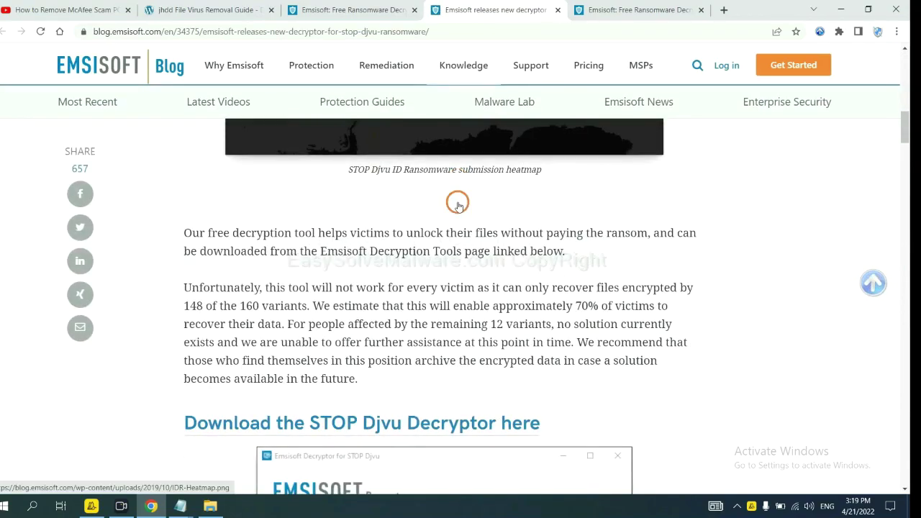
scroll(458, 207, "down", 2)
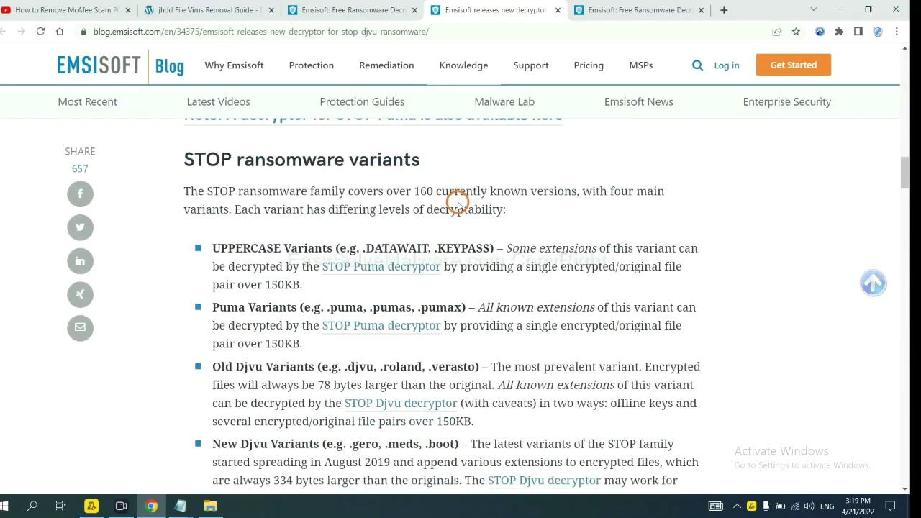
scroll(345, 201, "up", 1)
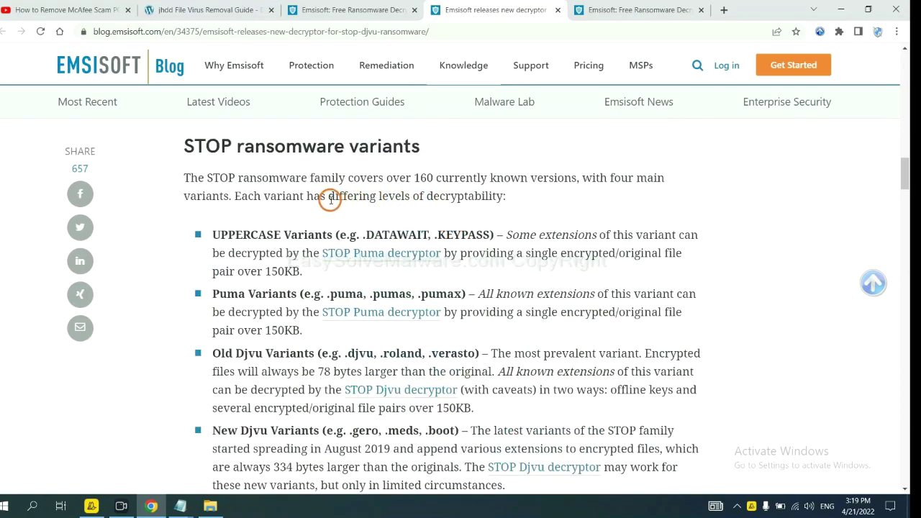
scroll(317, 241, "down", 1)
scroll(324, 245, "down", 2)
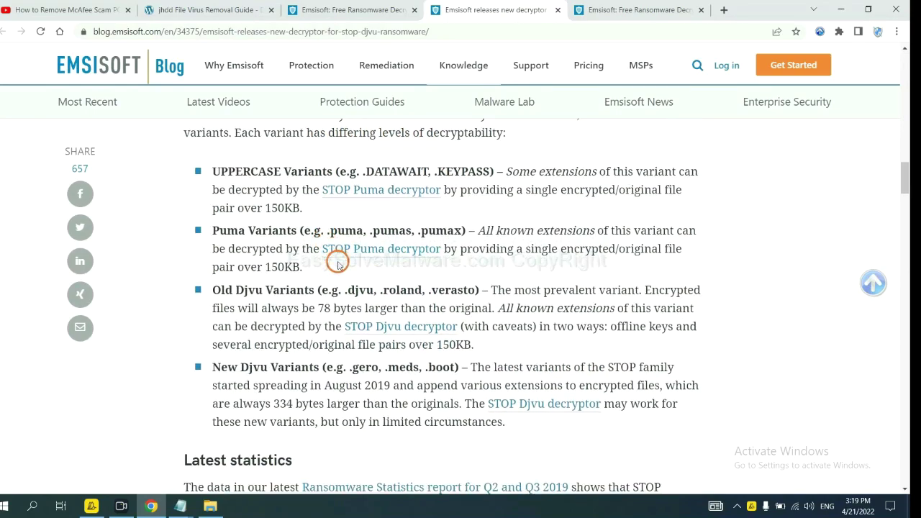
scroll(341, 253, "down", 1)
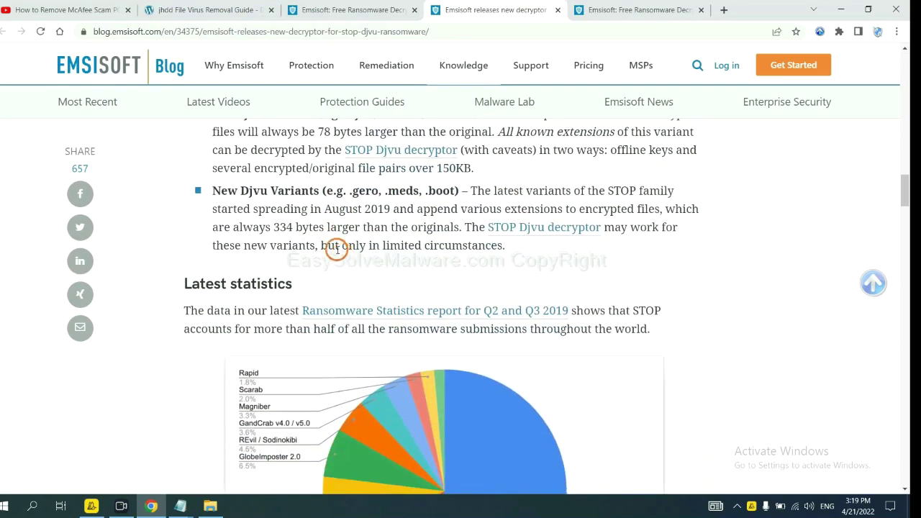
left_click(527, 227)
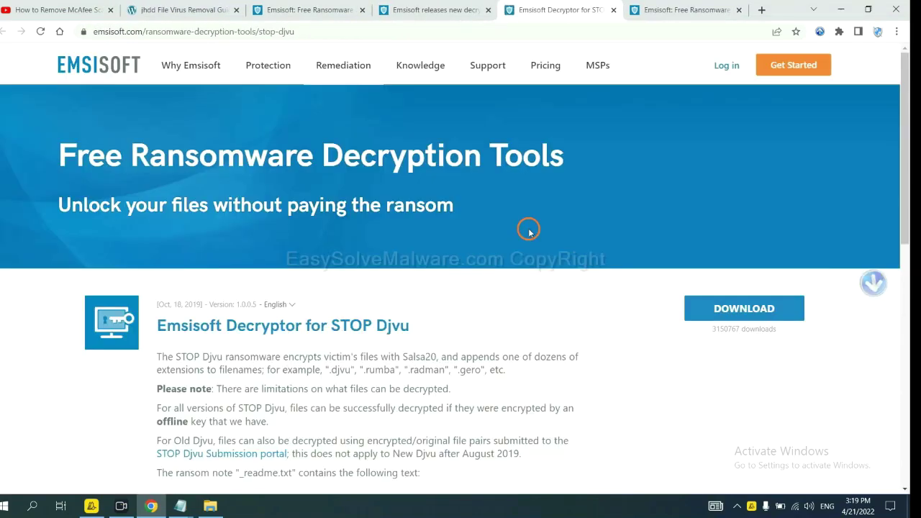
Scroll to the Emsisoft Decryptor for STOP Djvu DOWNLOAD button, then switch back to the jhdd guide tab
scroll(529, 230, "down", 3)
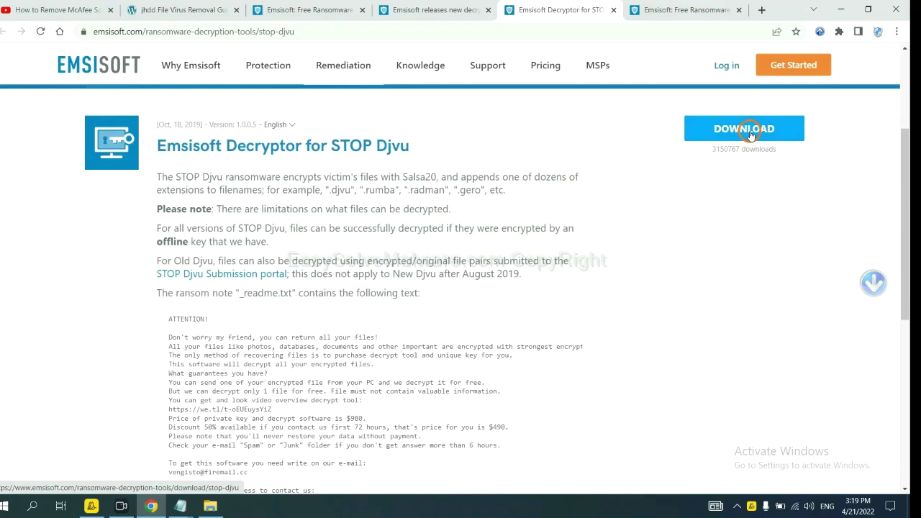
left_click(136, 12)
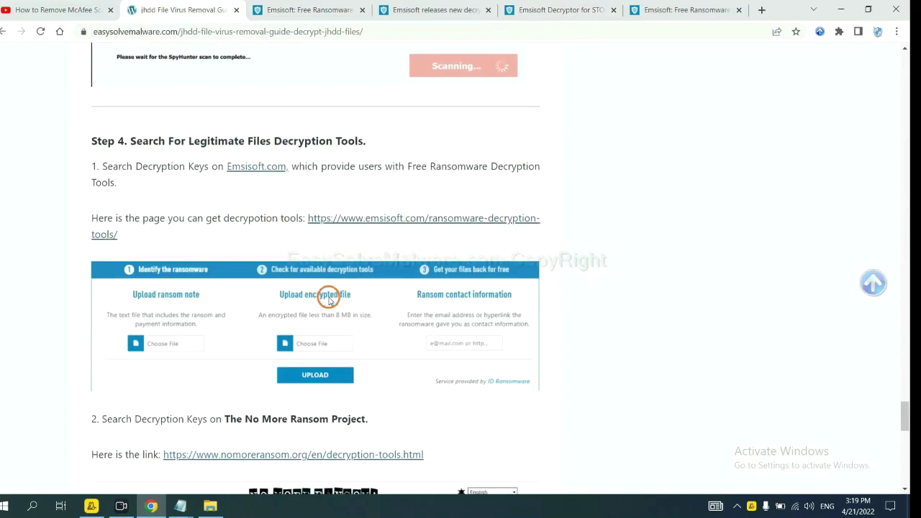
On No More Ransom's Decryption Tools page, search 'djvu' and expand the djvu Ransom entry with its Emsisoft download
scroll(329, 300, "down", 4)
left_click(335, 165)
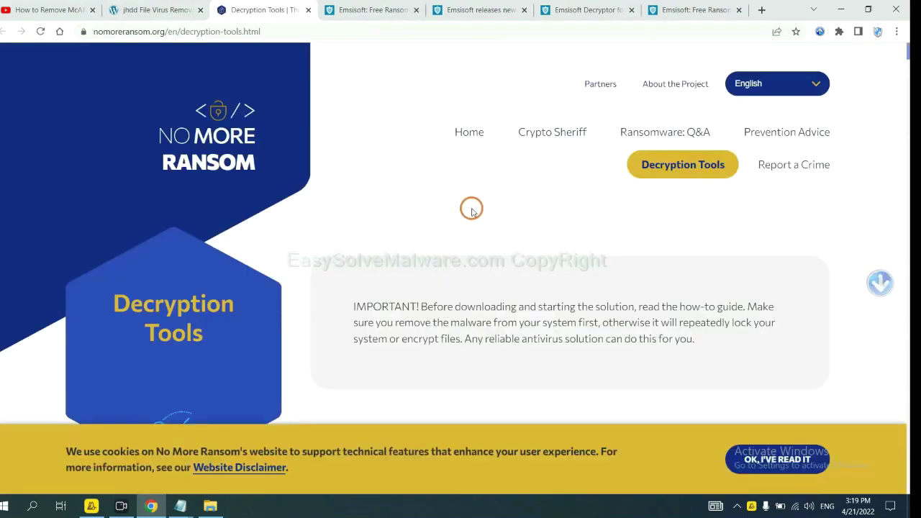
scroll(471, 209, "down", 3)
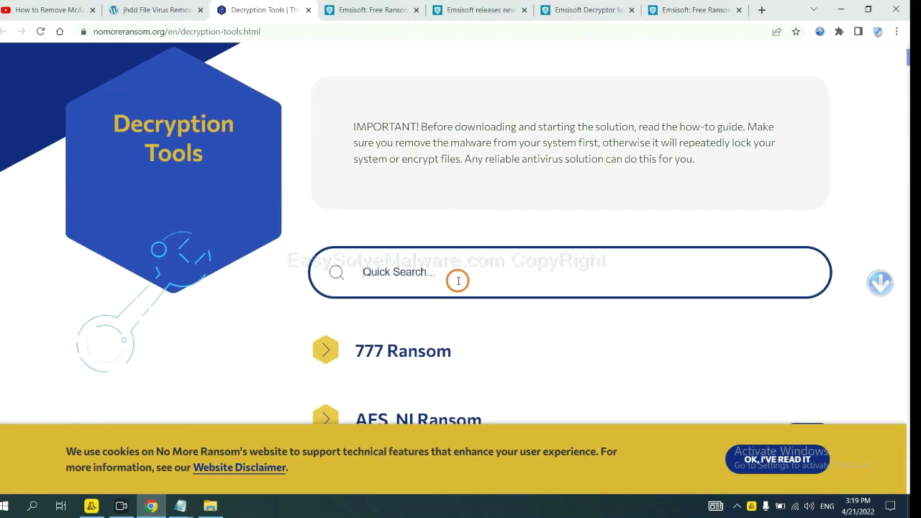
type("djvu")
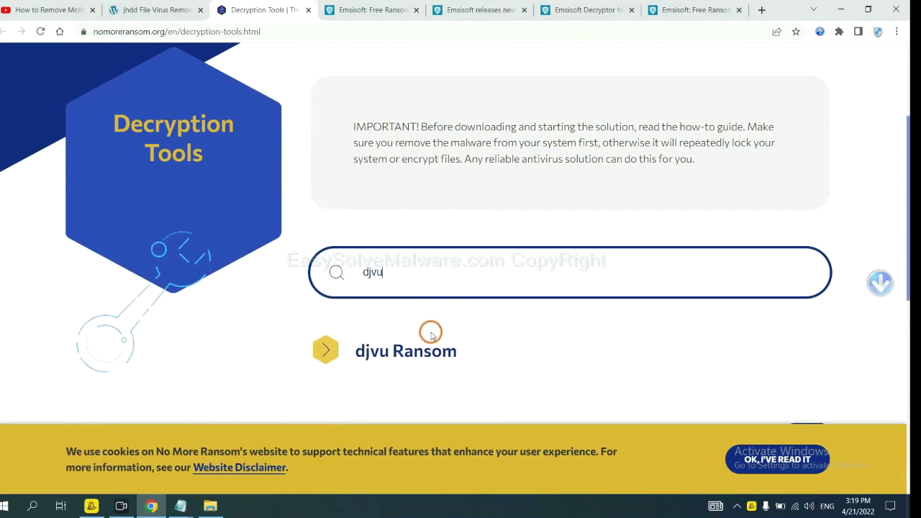
scroll(428, 346, "down", 1)
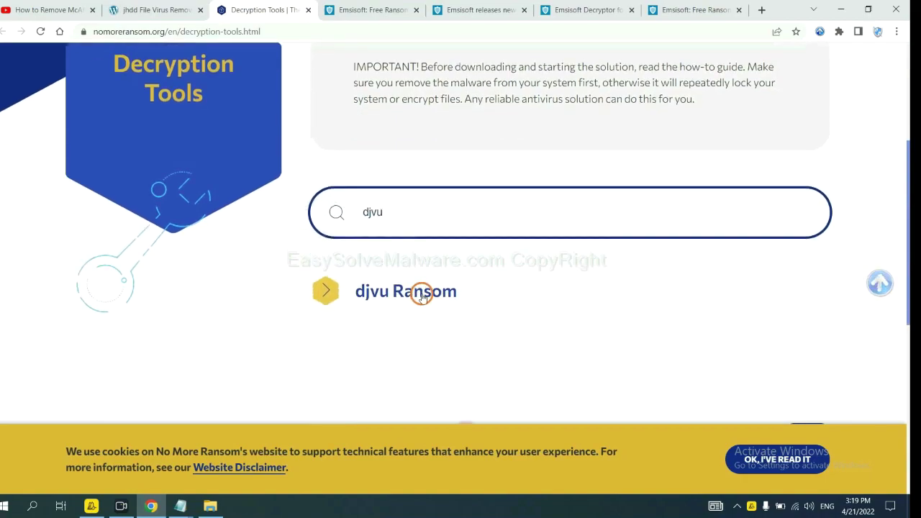
left_click(422, 298)
scroll(498, 320, "down", 1)
scroll(498, 321, "down", 2)
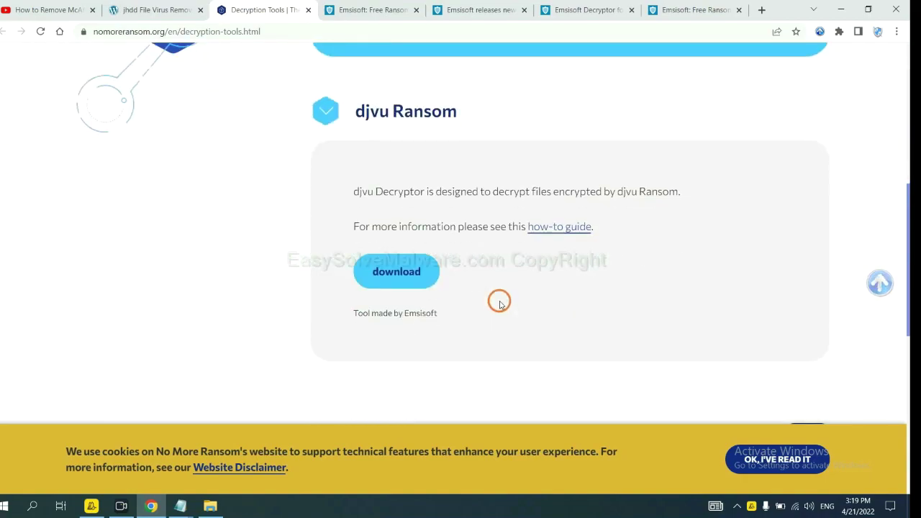